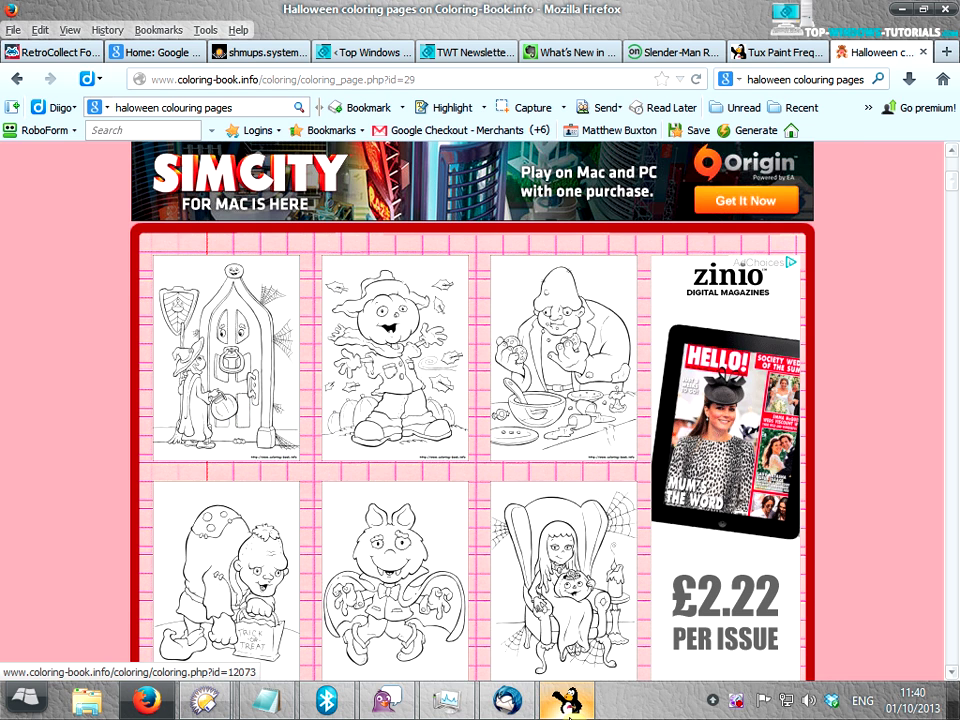
Switch from Tux Paint back to the Firefox Halloween colouring gallery with Alt+Tab.
{"action": "left_click", "coordinate": [566, 700]}
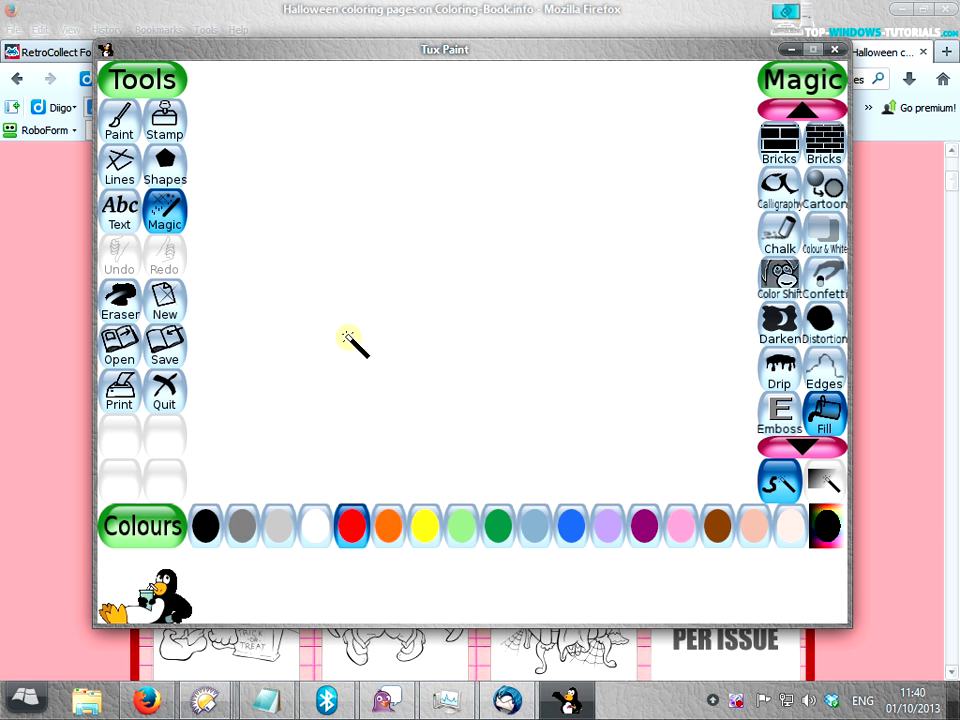
{"action": "key", "text": "alt+Tab"}
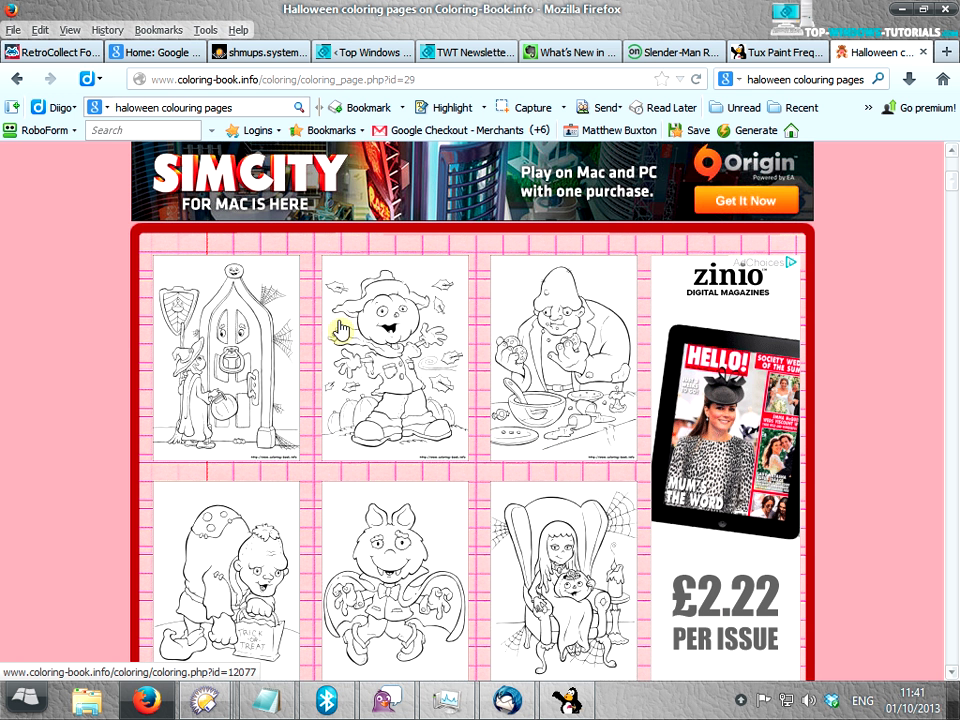
Open the pumpkin-headed scarecrow colouring page from the gallery.
{"action": "left_click", "coordinate": [401, 341]}
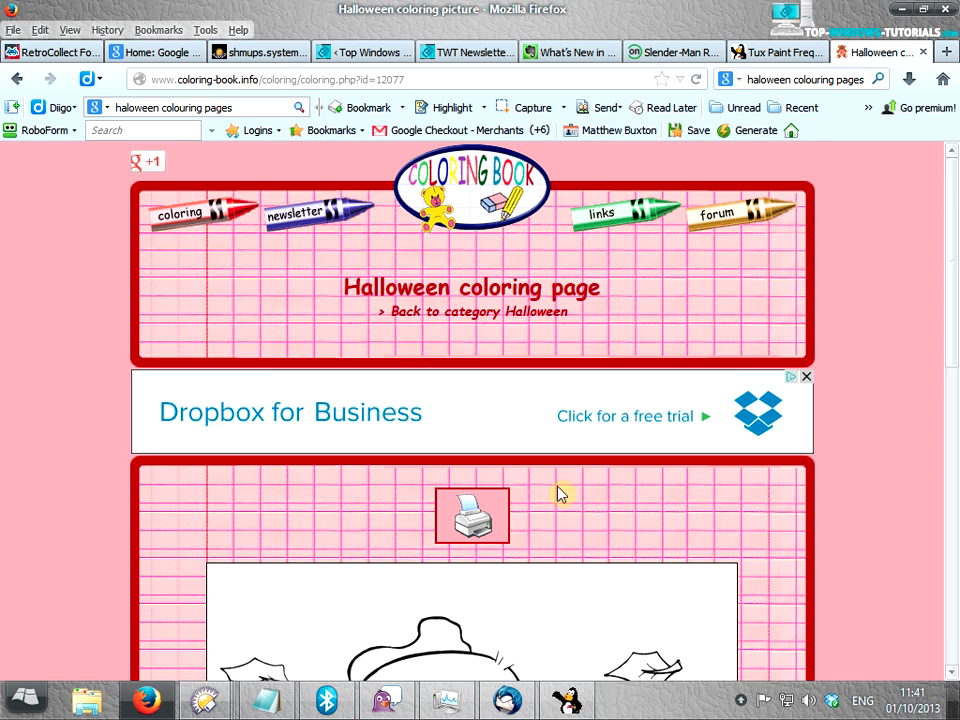
{"action": "scroll", "coordinate": [613, 557], "scroll_direction": "down", "scroll_amount": 10}
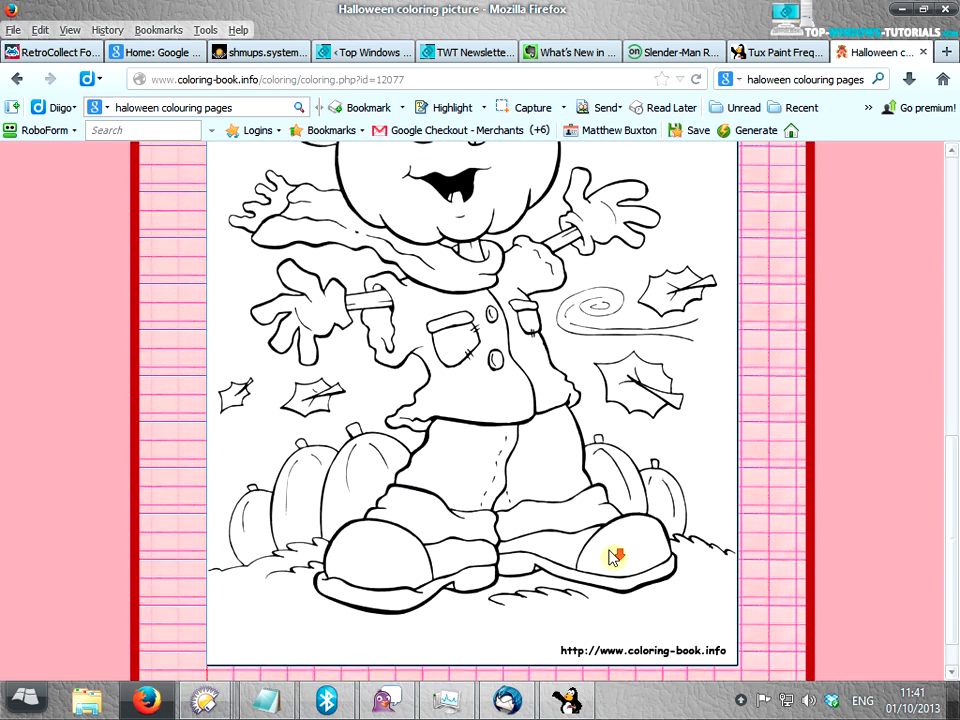
{"action": "scroll", "coordinate": [613, 557], "scroll_direction": "up", "scroll_amount": 2}
{"action": "scroll", "coordinate": [613, 557], "scroll_direction": "down", "scroll_amount": 1}
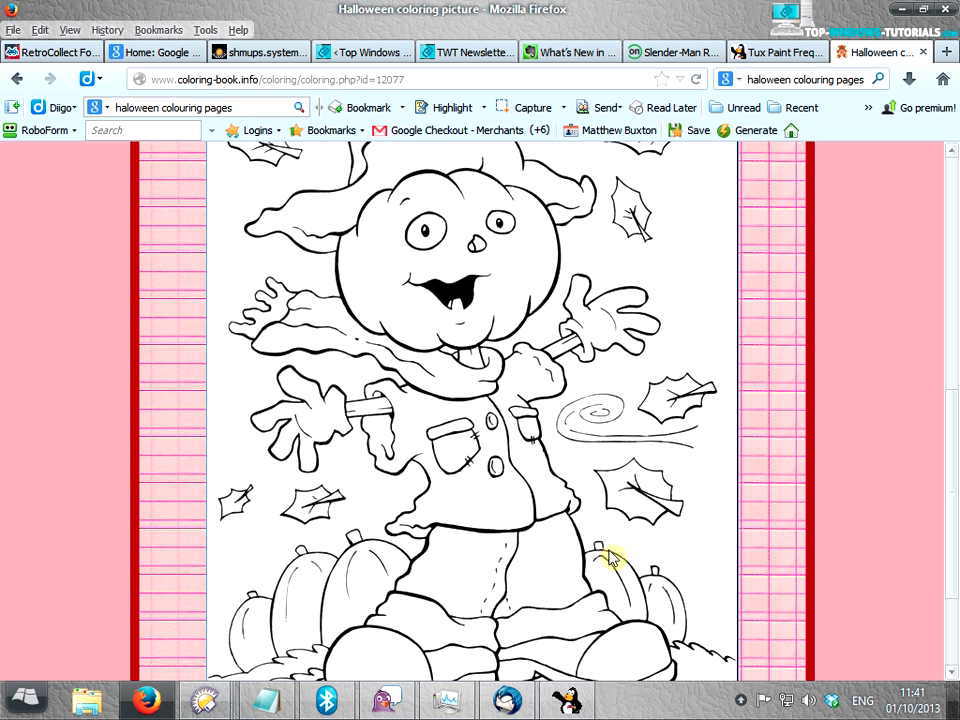
Save the scarecrow image to the Pictures library as halloween-151.jpg.
{"action": "right_click", "coordinate": [453, 391]}
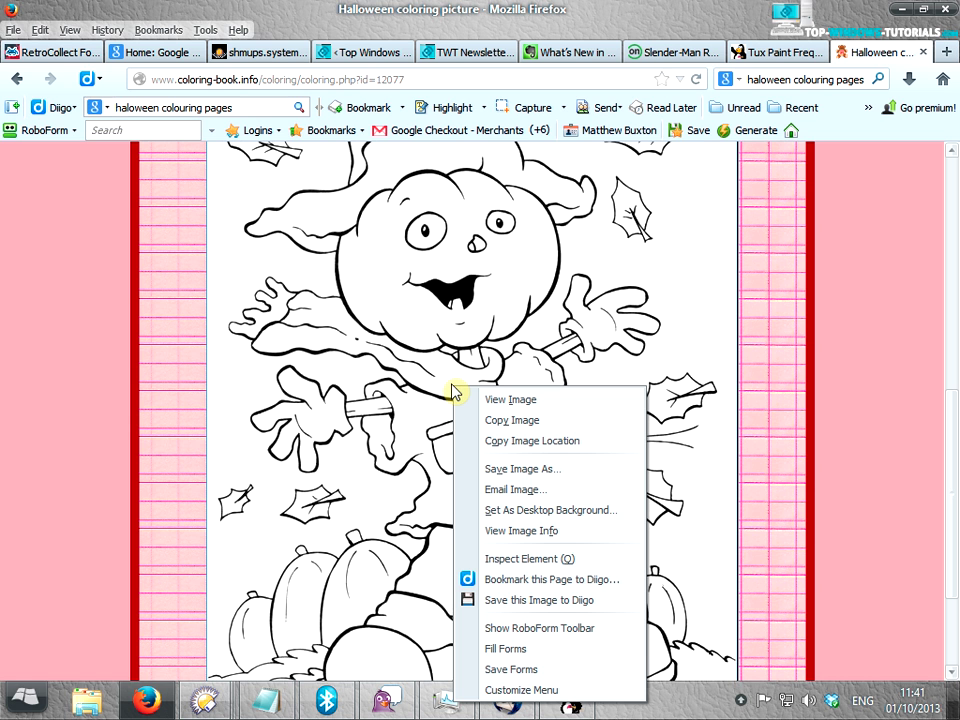
{"action": "left_click", "coordinate": [499, 470]}
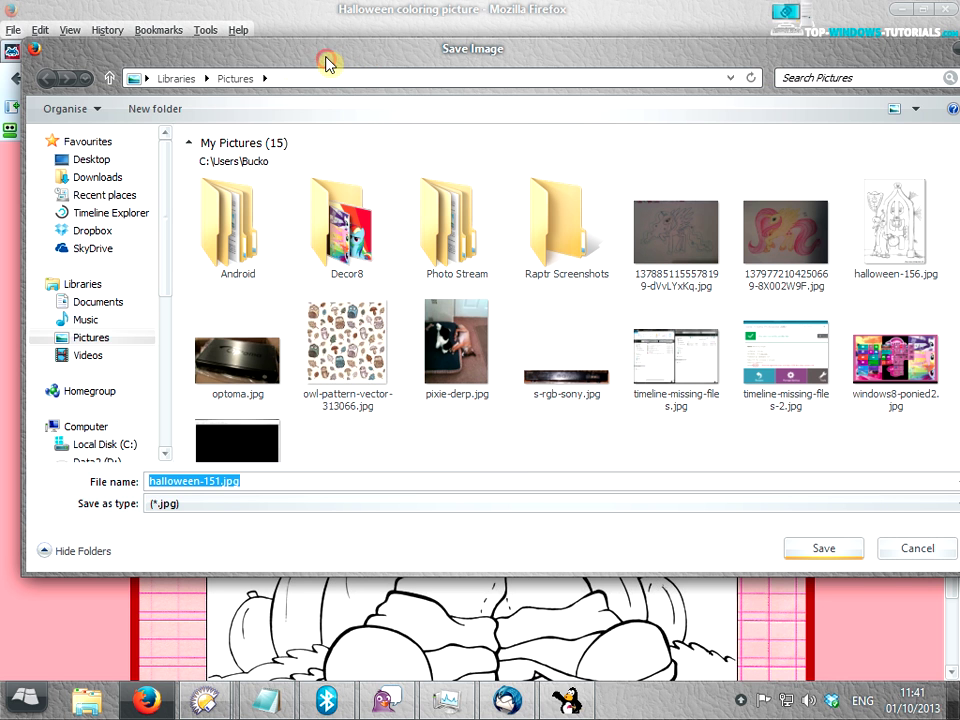
{"action": "mouse_move", "coordinate": [334, 47]}
{"action": "left_mouse_down"}
{"action": "mouse_move", "coordinate": [407, 47]}
{"action": "mouse_move", "coordinate": [336, 48]}
{"action": "left_mouse_up"}
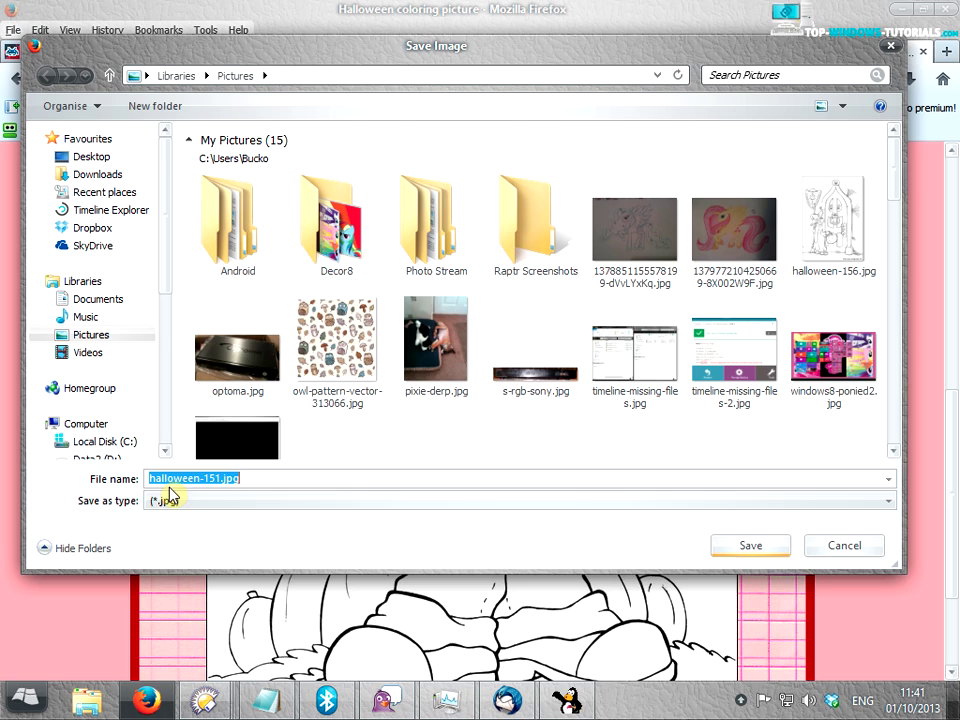
{"action": "left_click", "coordinate": [765, 544]}
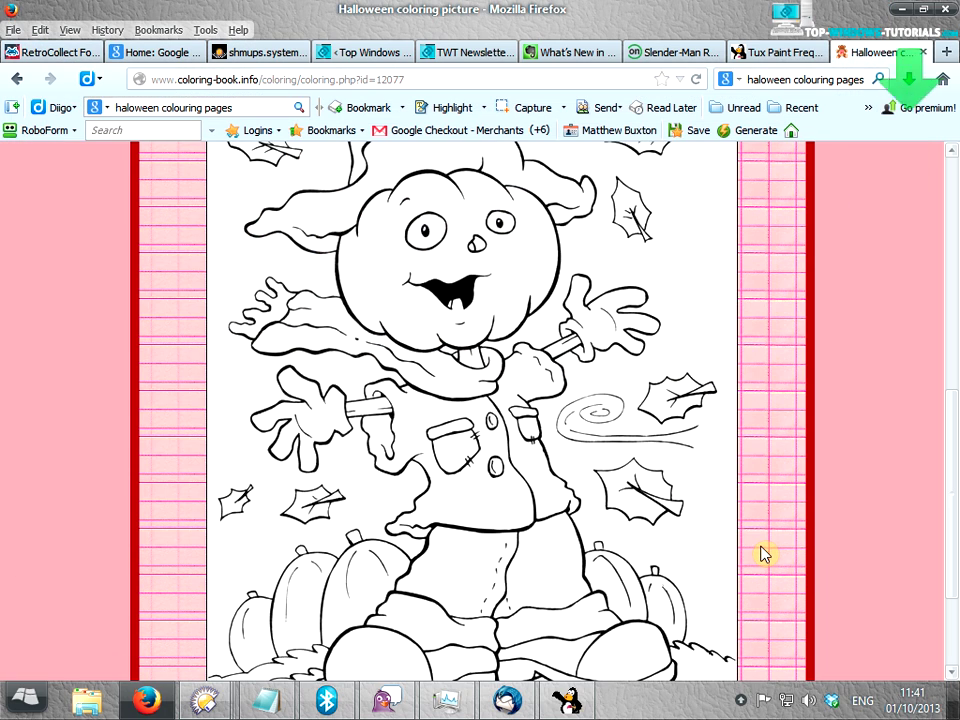
Minimize Firefox, open File Explorer maximized on Pictures, and bring up Open with for halloween-151.jpg.
{"action": "left_click", "coordinate": [903, 9]}
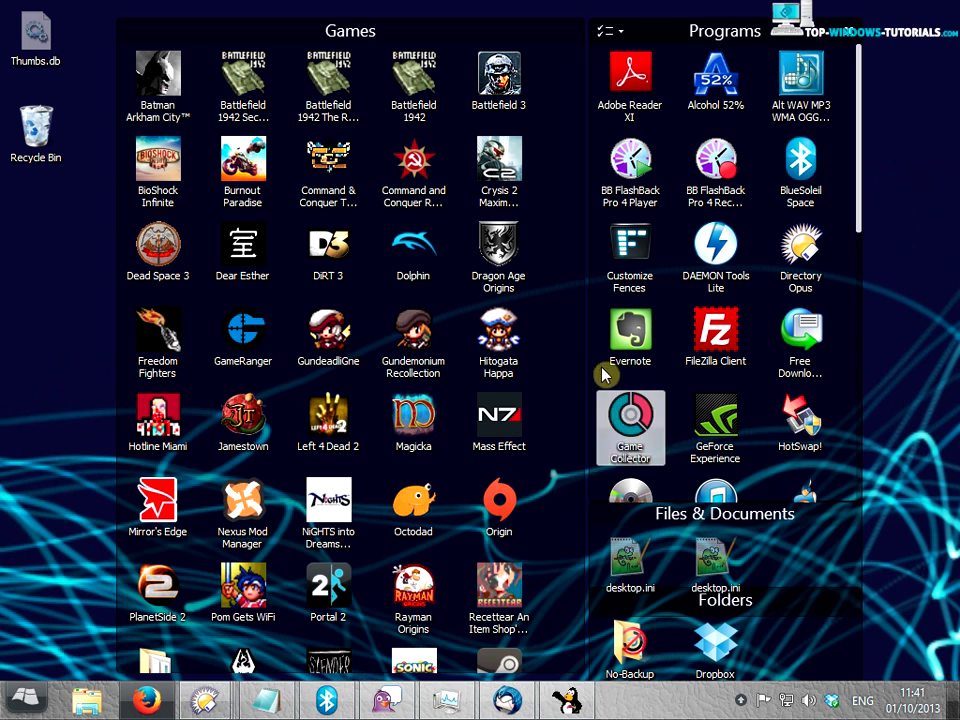
{"action": "left_click", "coordinate": [92, 704]}
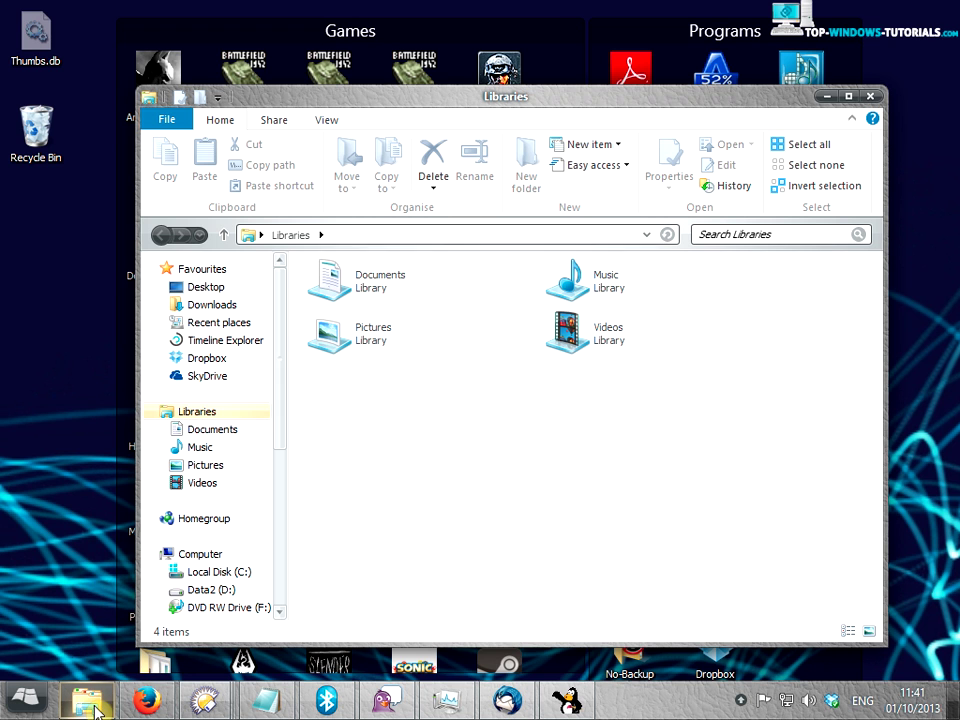
{"action": "left_click", "coordinate": [850, 97]}
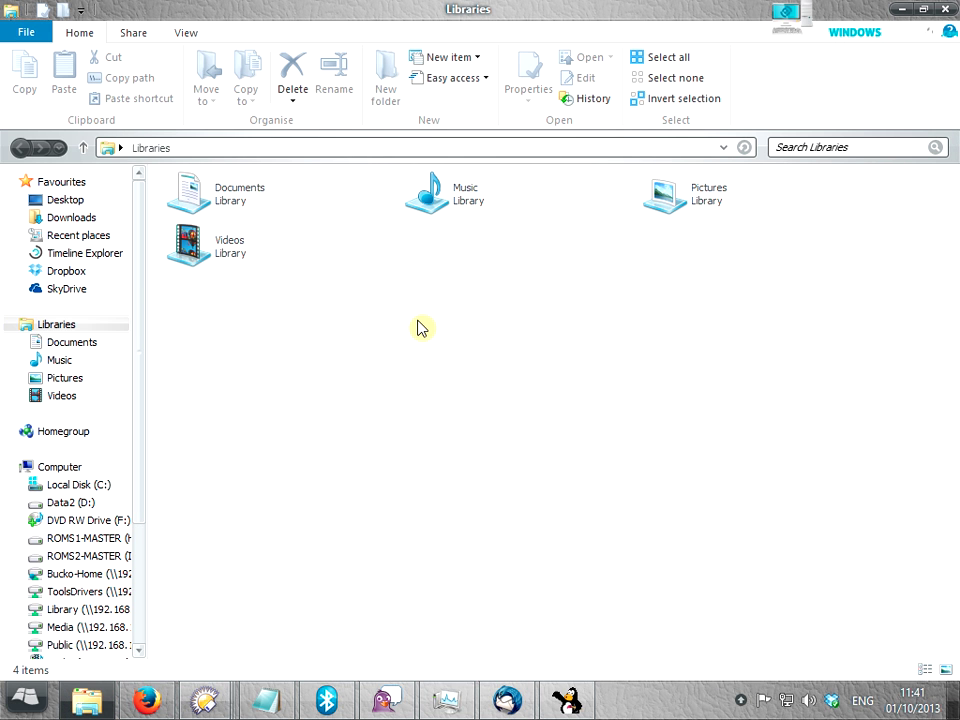
{"action": "left_click", "coordinate": [66, 380]}
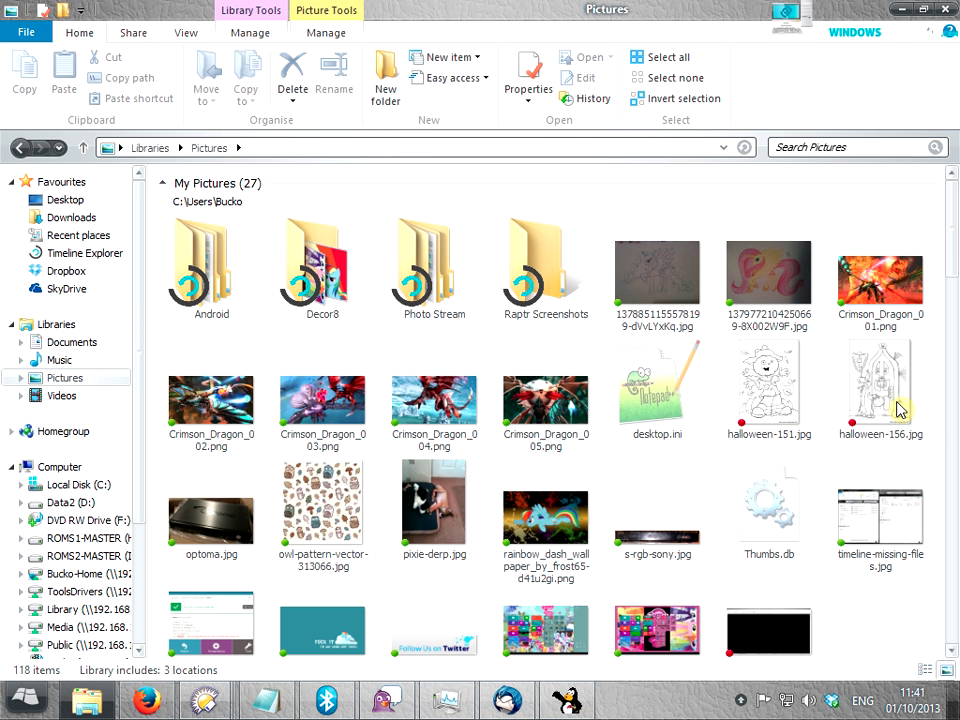
{"action": "mouse_move", "coordinate": [767, 378]}
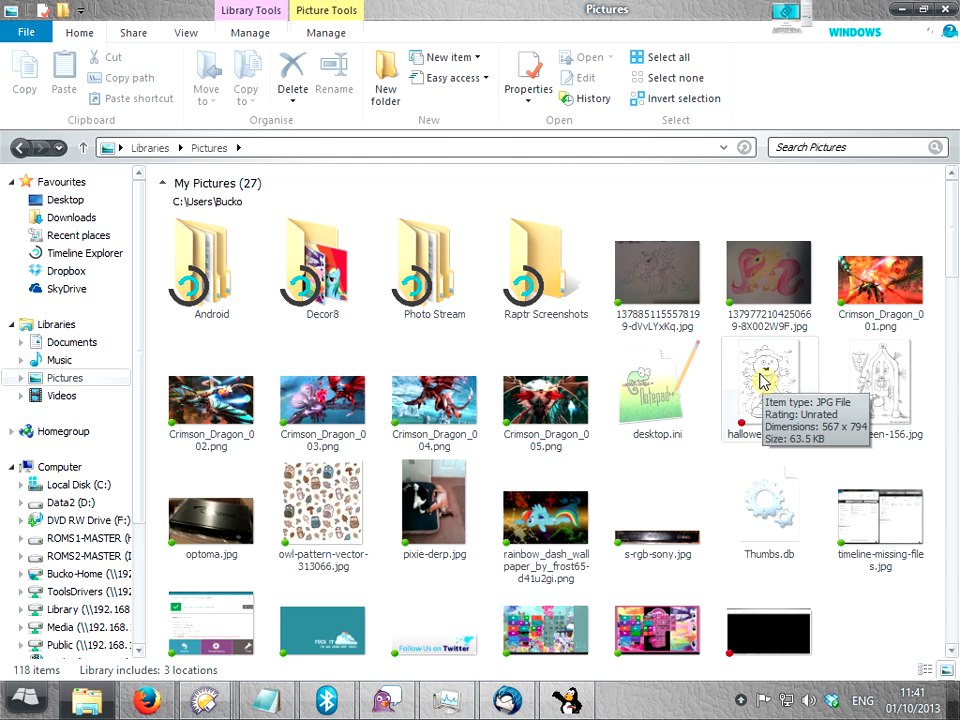
{"action": "right_click", "coordinate": [760, 379]}
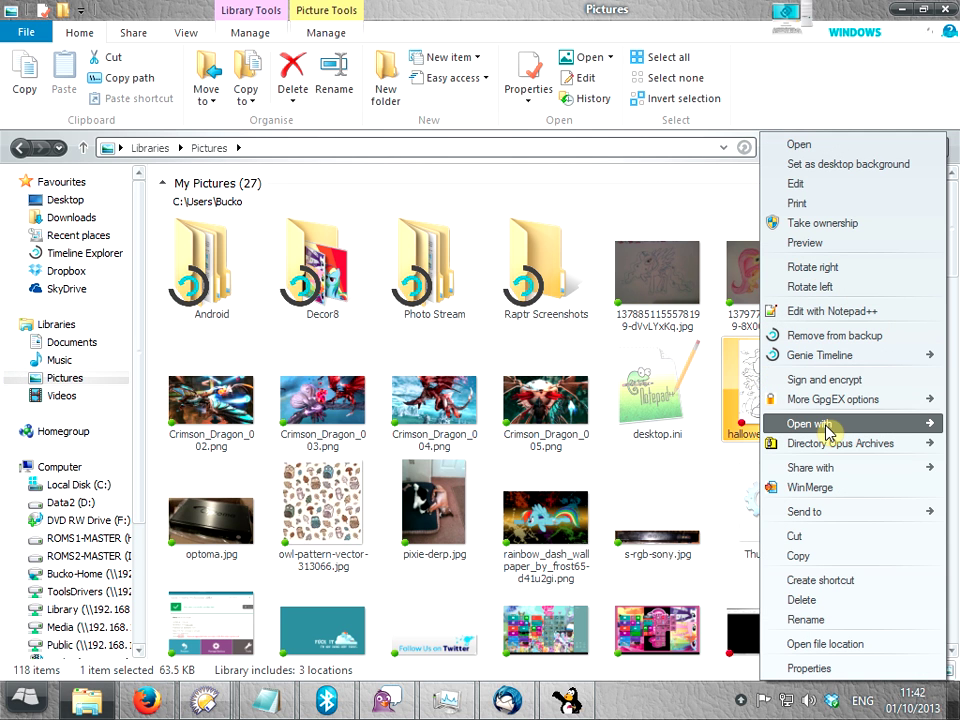
{"action": "mouse_move", "coordinate": [827, 428]}
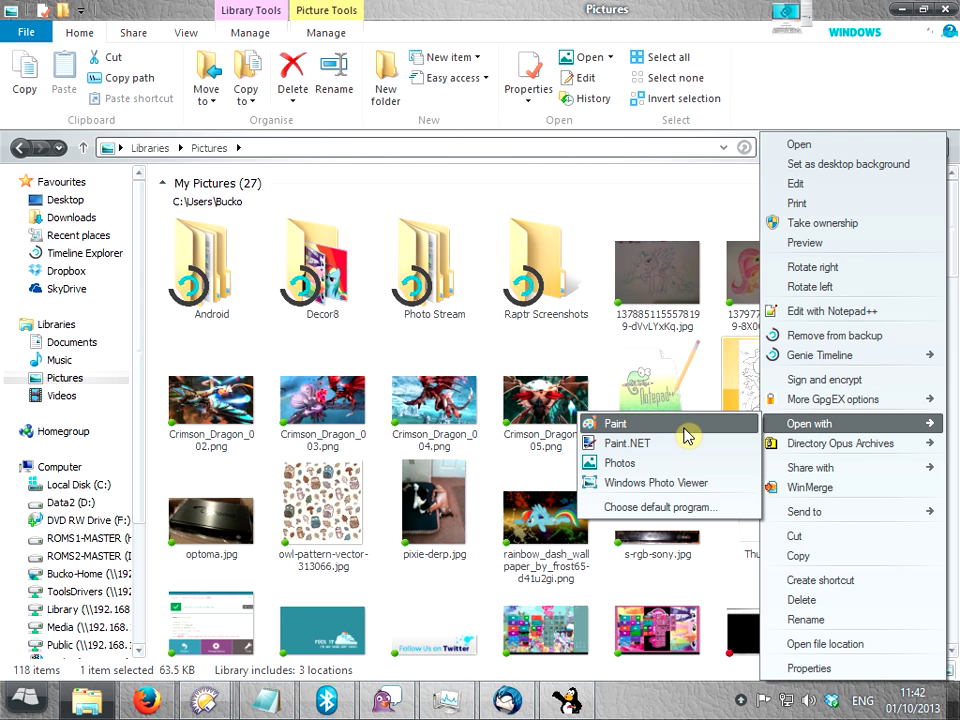
Open halloween-151.jpg in Paint, save it, and bring up the Save as format choices.
{"action": "left_click", "coordinate": [619, 425]}
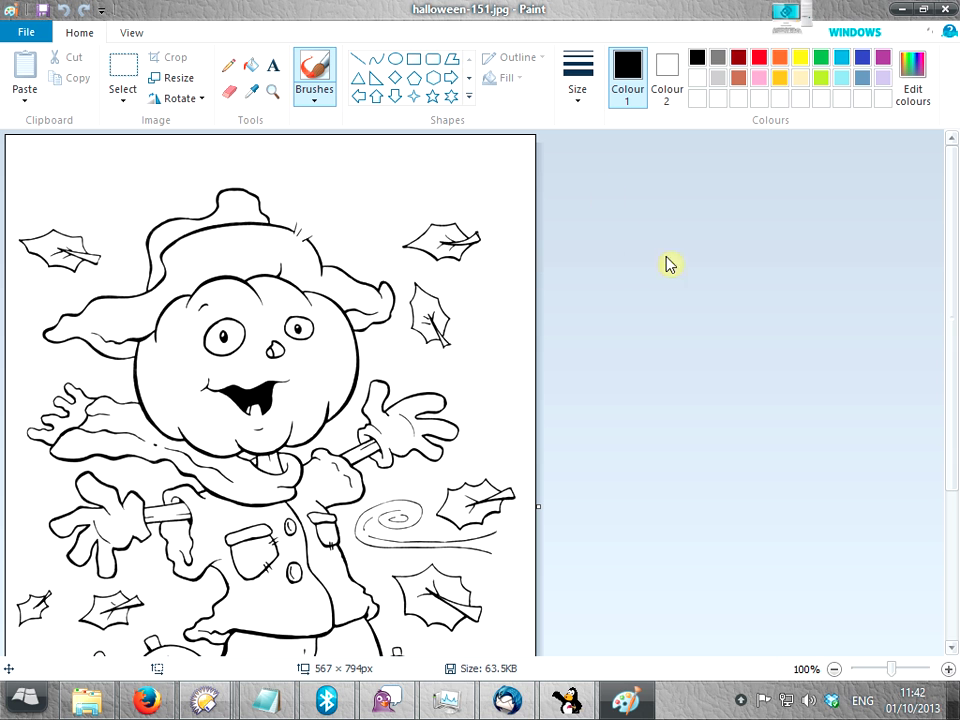
{"action": "left_click_drag", "start_coordinate": [949, 199], "coordinate": [954, 400]}
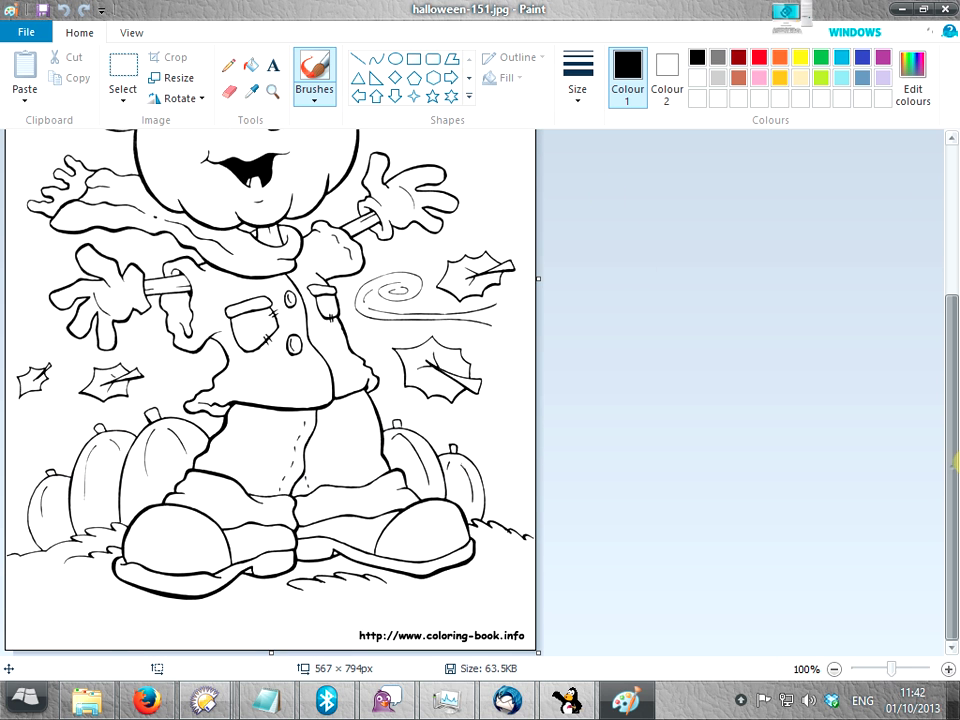
{"action": "left_click_drag", "start_coordinate": [955, 462], "coordinate": [952, 255]}
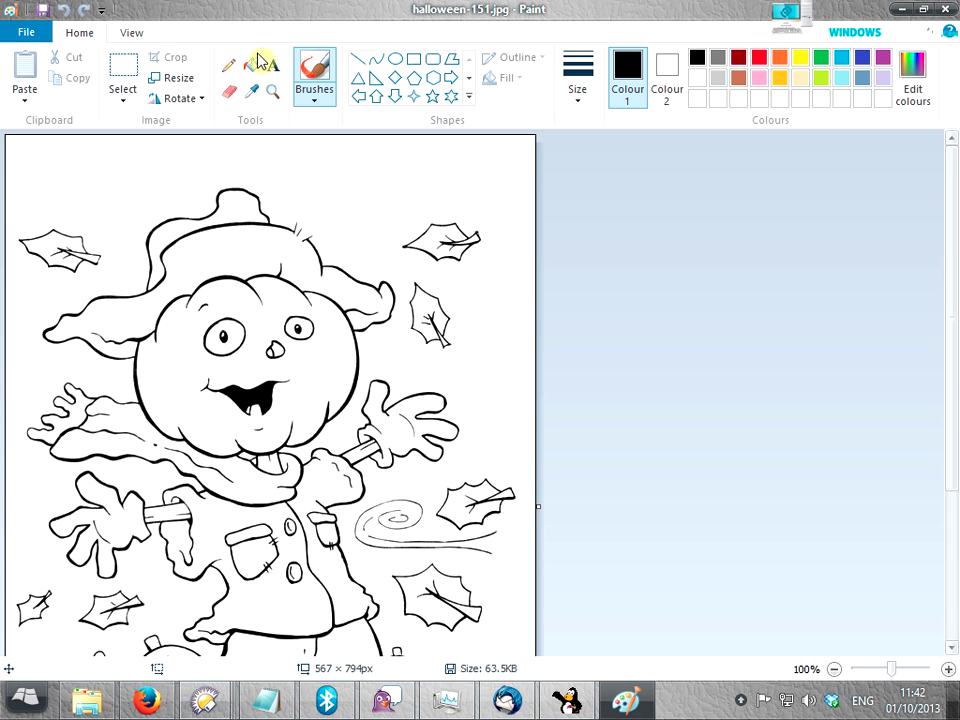
{"action": "left_click", "coordinate": [42, 14]}
{"action": "left_click", "coordinate": [28, 32]}
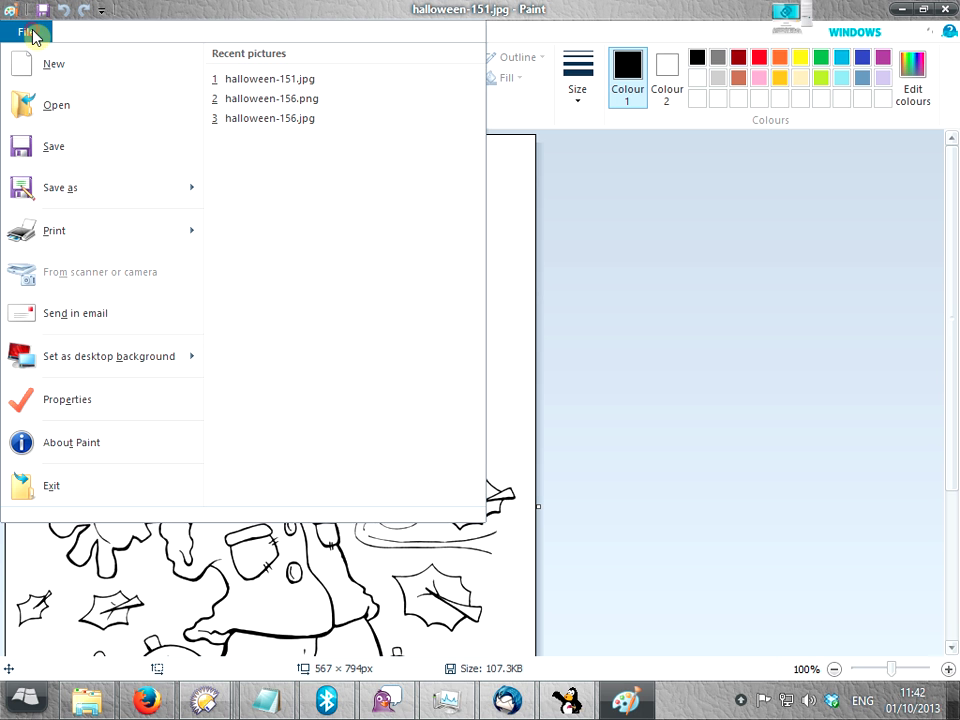
{"action": "mouse_move", "coordinate": [66, 200]}
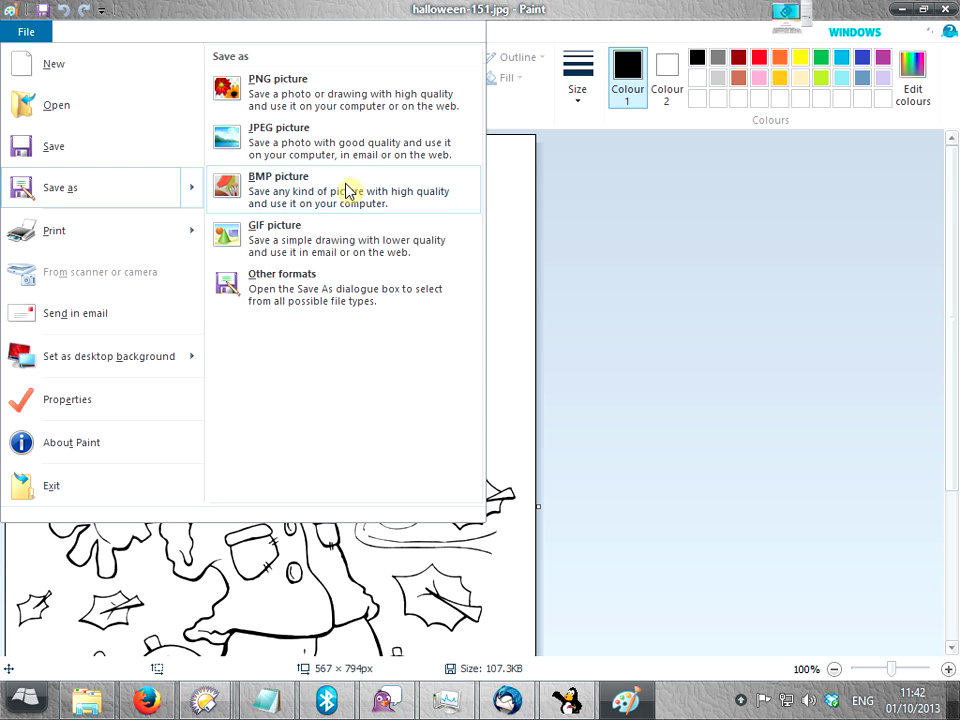
Choose PNG picture and browse the Save As dialog into C:\Users.
{"action": "left_click", "coordinate": [285, 95]}
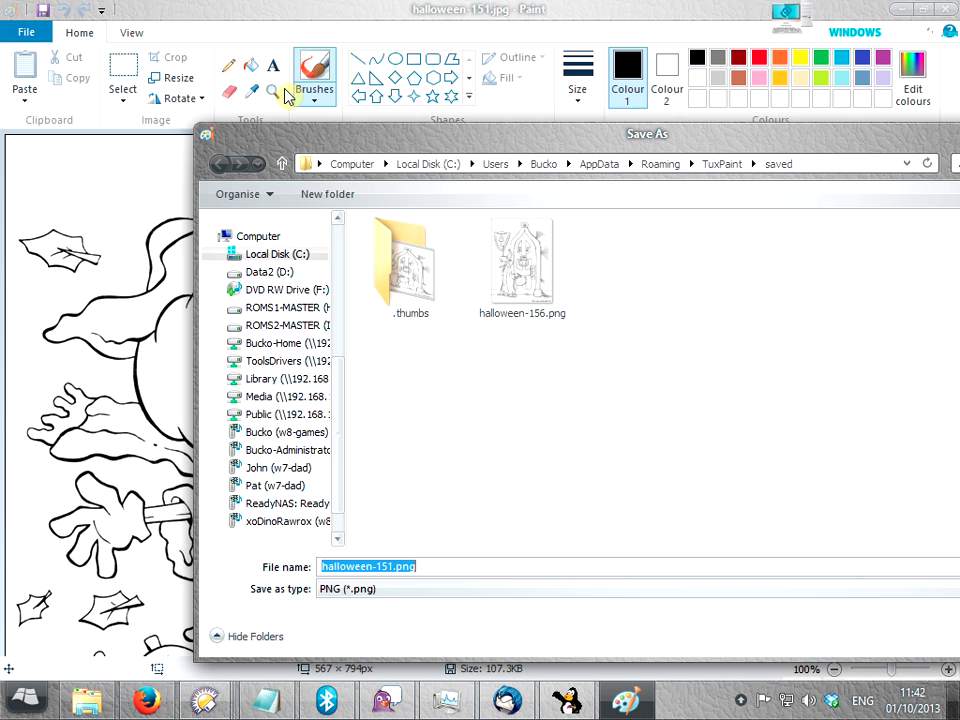
{"action": "left_click_drag", "start_coordinate": [455, 135], "coordinate": [283, 108]}
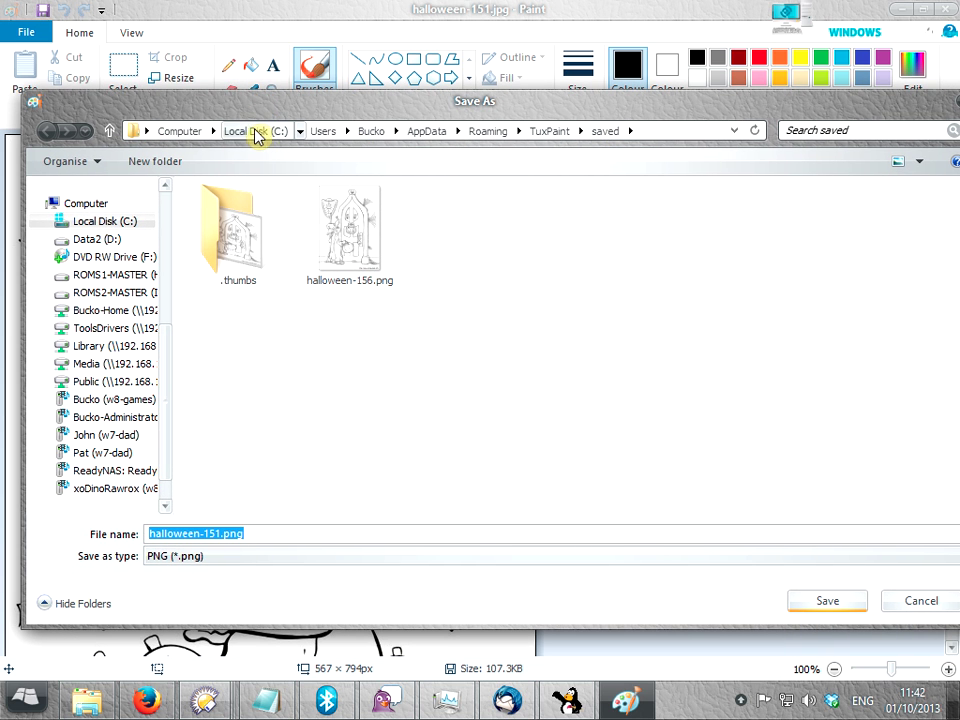
{"action": "left_click", "coordinate": [250, 133]}
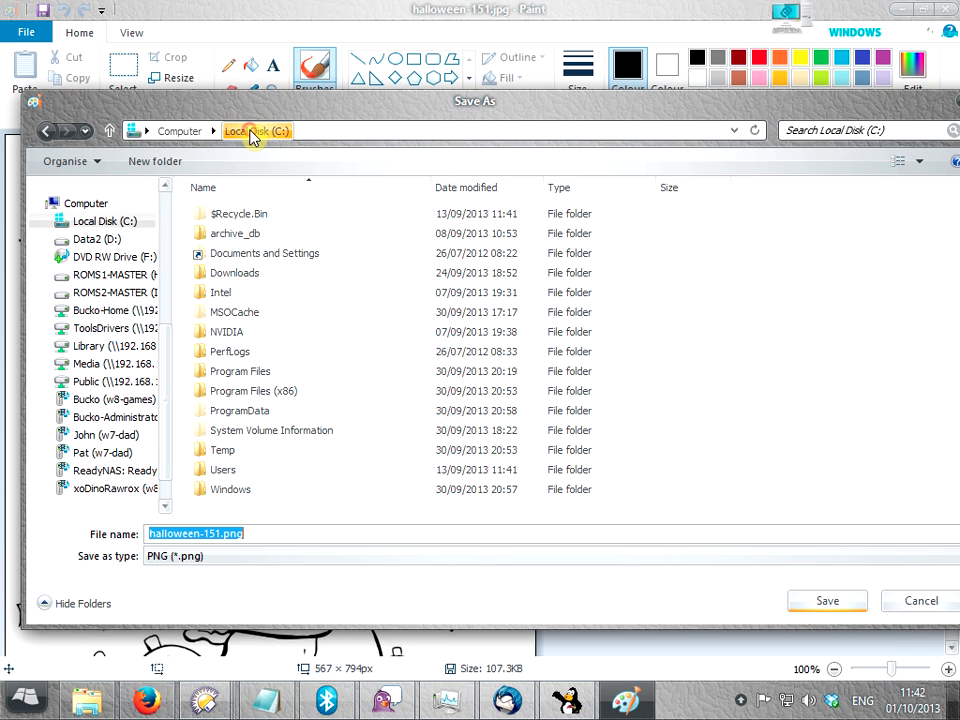
{"action": "double_click", "coordinate": [271, 470]}
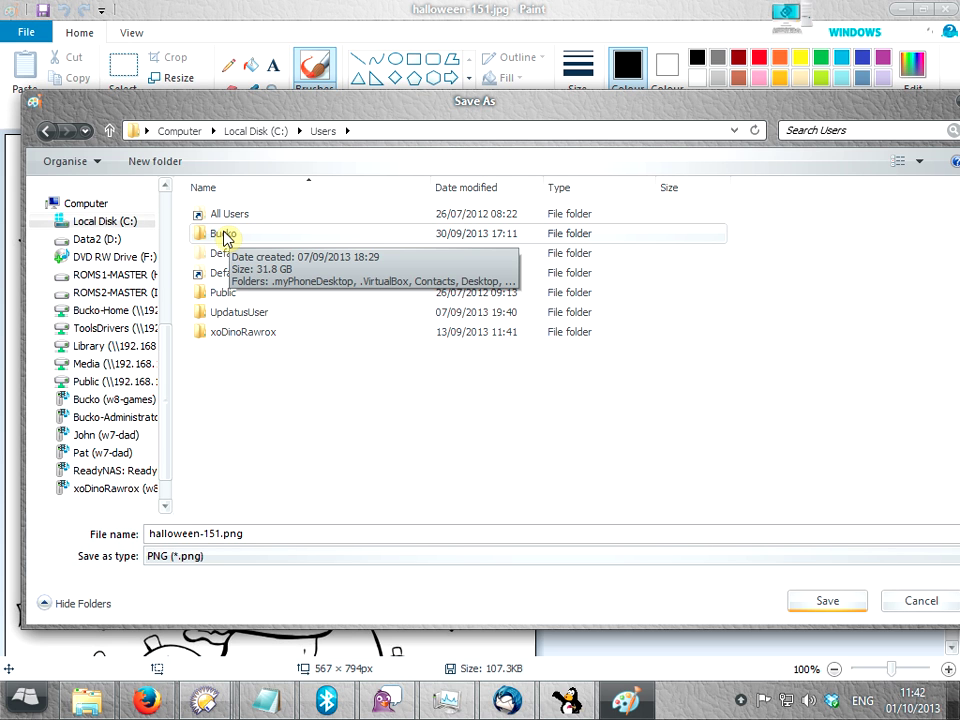
Navigate through the user's AppData\Roaming folder into the TuxPaint folder.
{"action": "double_click", "coordinate": [223, 237]}
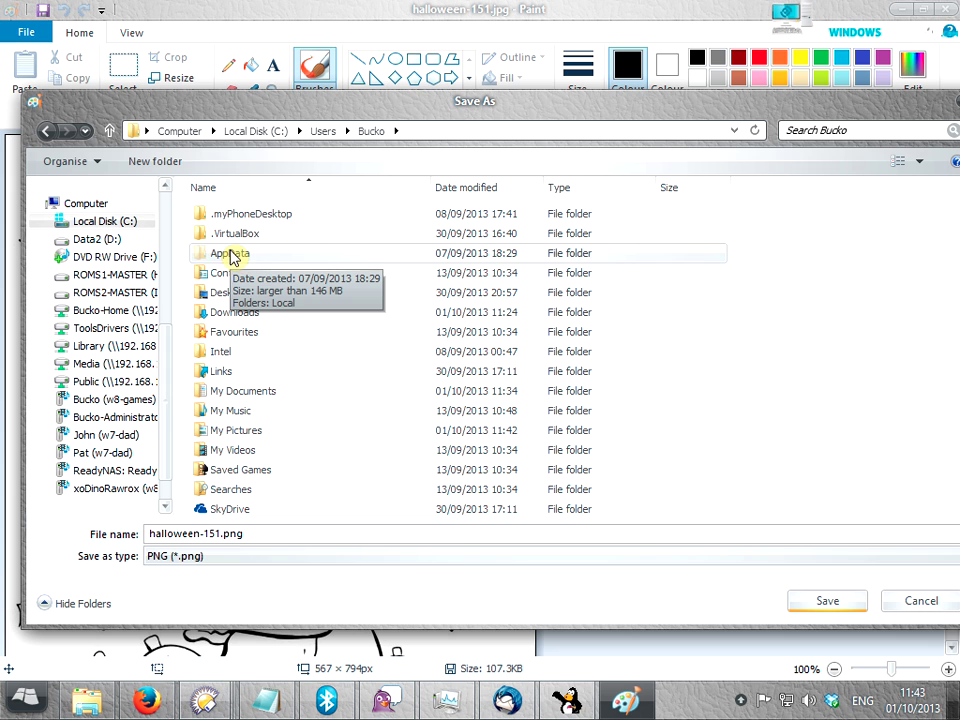
{"action": "double_click", "coordinate": [228, 256]}
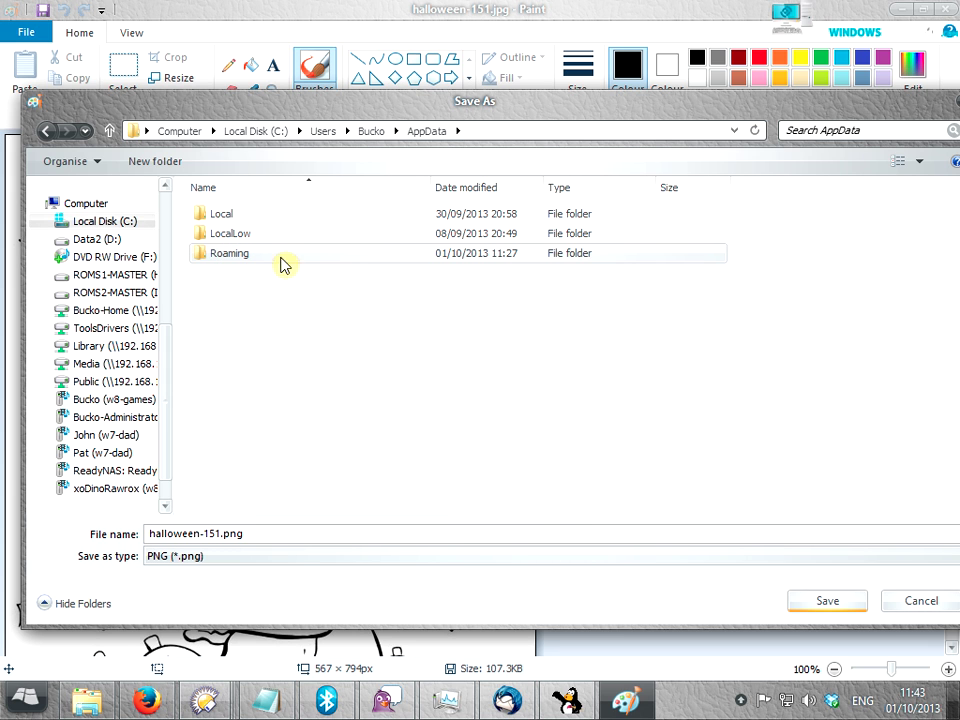
{"action": "key", "text": "Down"}
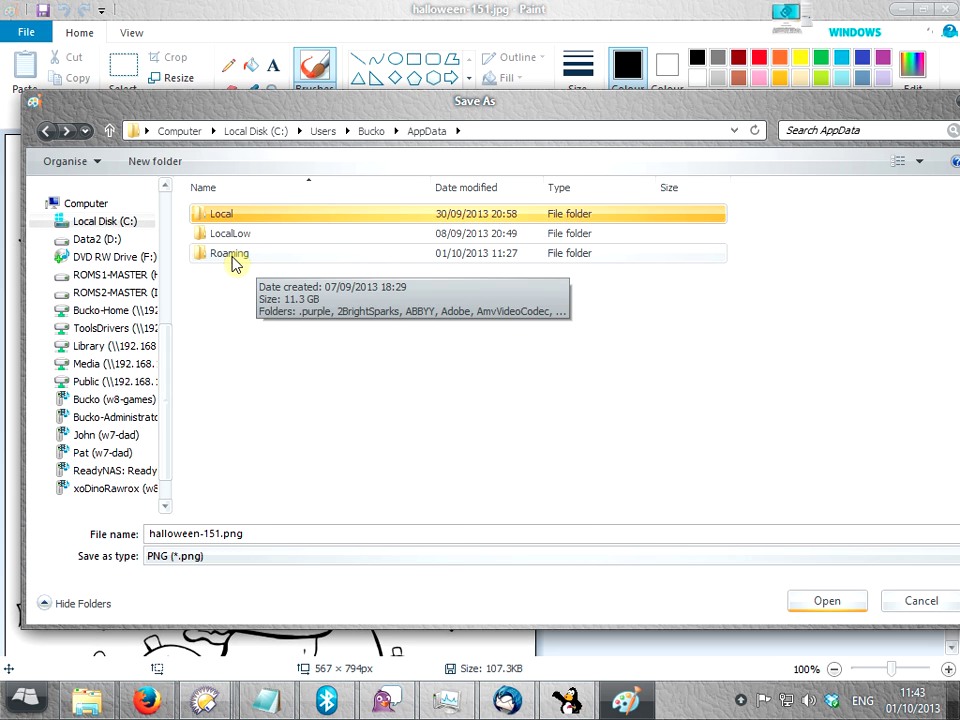
{"action": "double_click", "coordinate": [232, 257]}
{"action": "scroll", "coordinate": [349, 371], "scroll_direction": "down", "scroll_amount": 8}
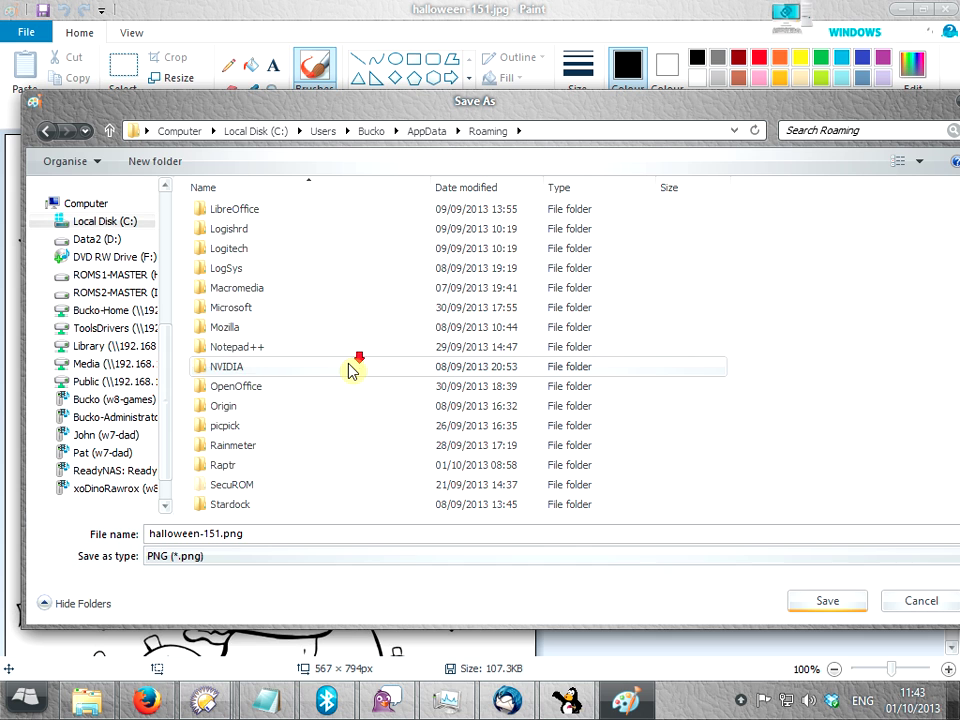
{"action": "scroll", "coordinate": [349, 371], "scroll_direction": "down", "scroll_amount": 4}
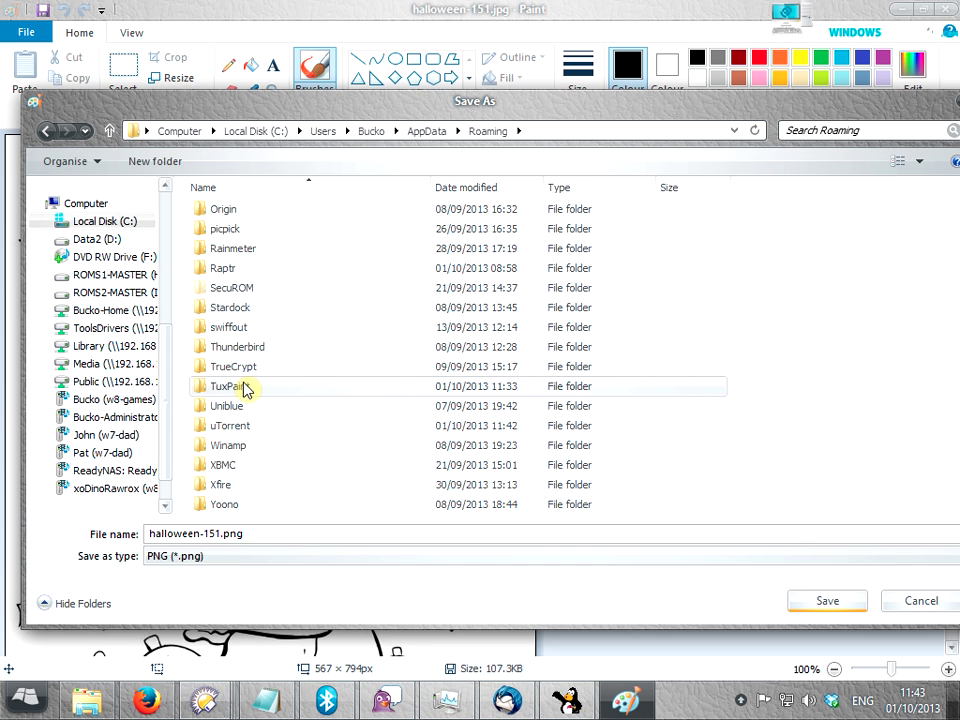
{"action": "double_click", "coordinate": [243, 389]}
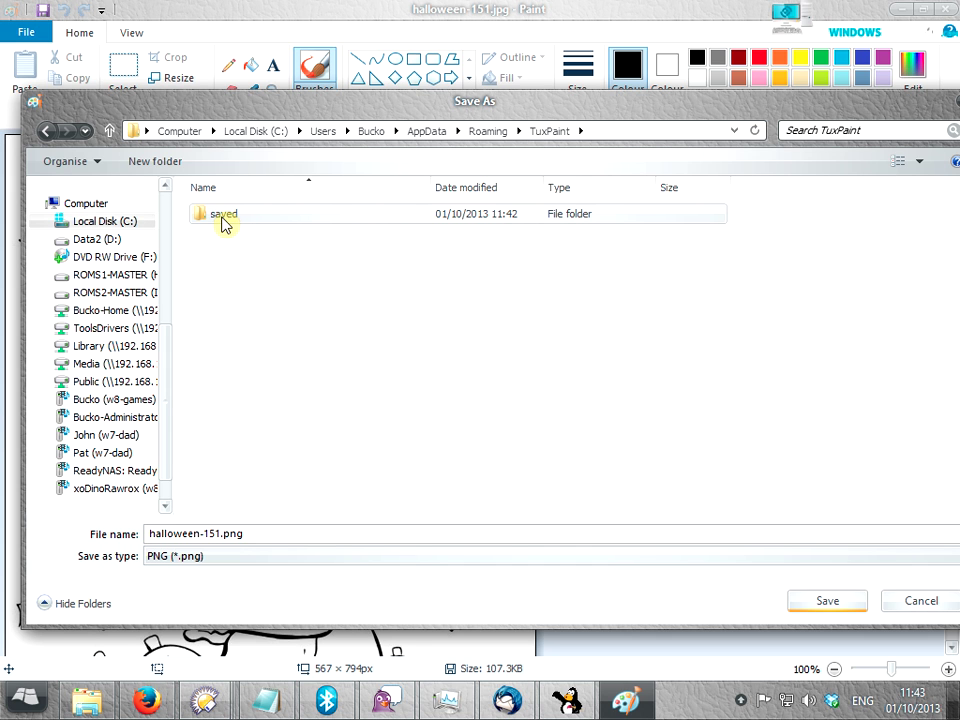
Open TuxPaint's saved folder and save the picture there as halloween-151.png.
{"action": "left_click", "coordinate": [229, 223]}
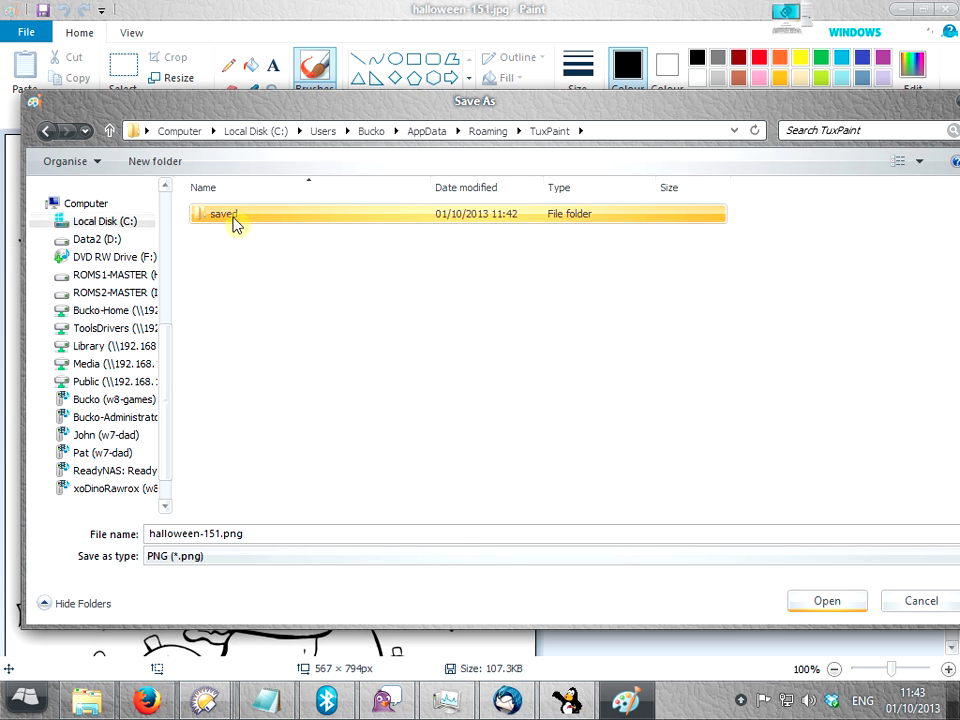
{"action": "right_click", "coordinate": [256, 298]}
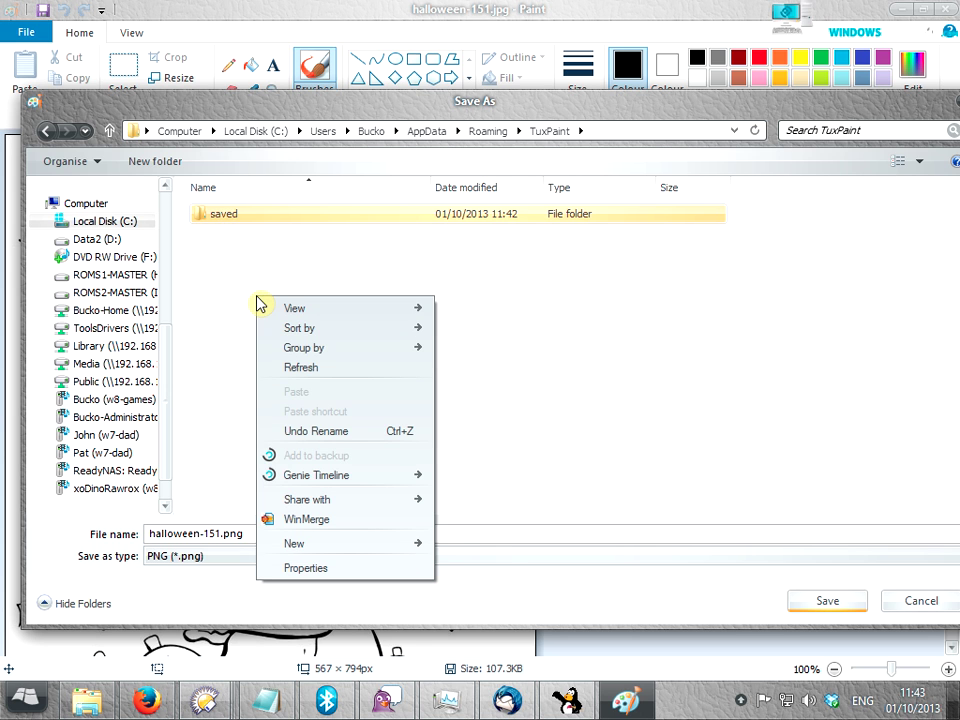
{"action": "mouse_move", "coordinate": [369, 542]}
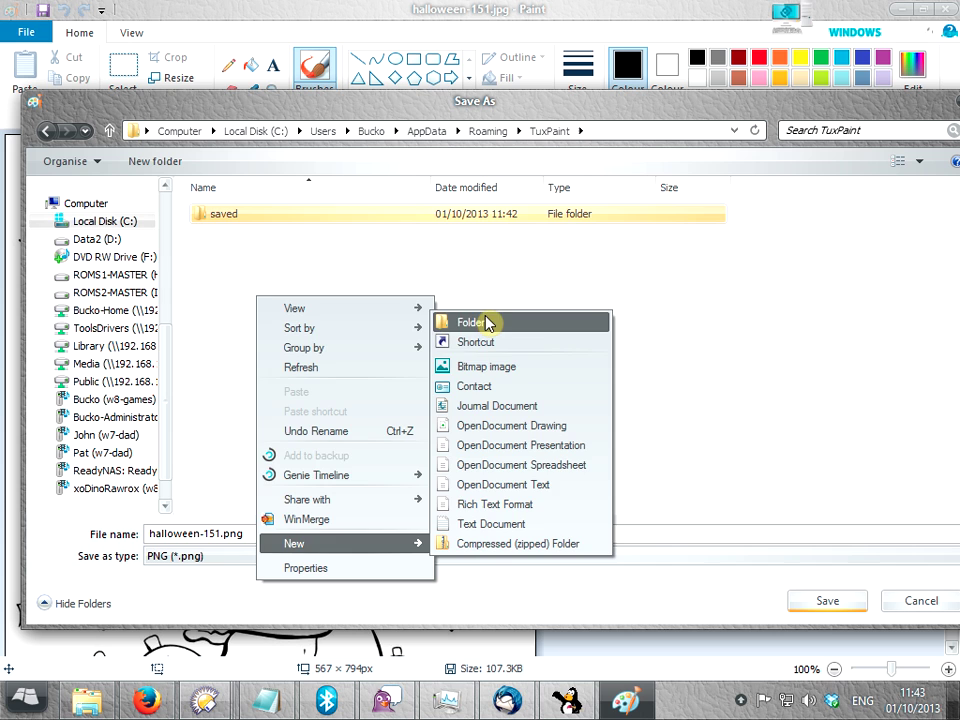
{"action": "left_click", "coordinate": [630, 316]}
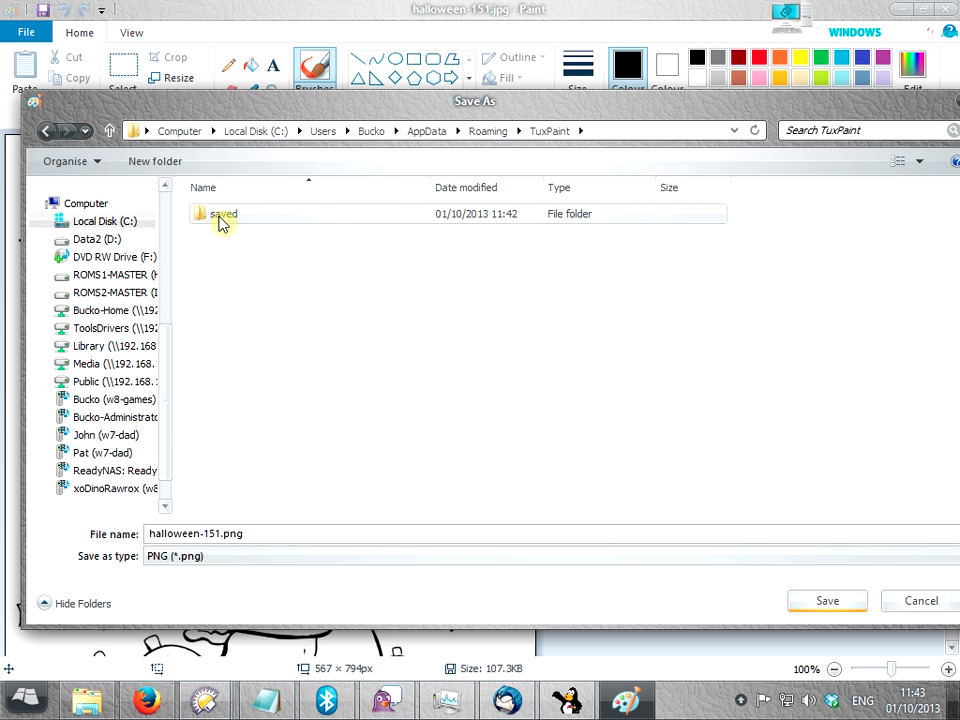
{"action": "double_click", "coordinate": [221, 223]}
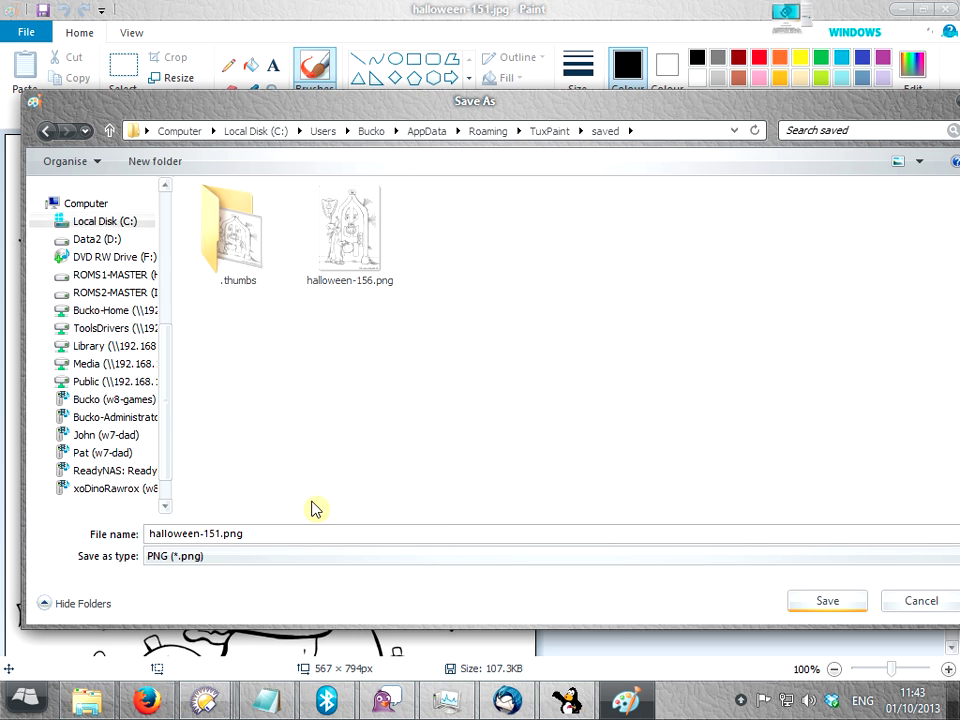
{"action": "left_click", "coordinate": [262, 536]}
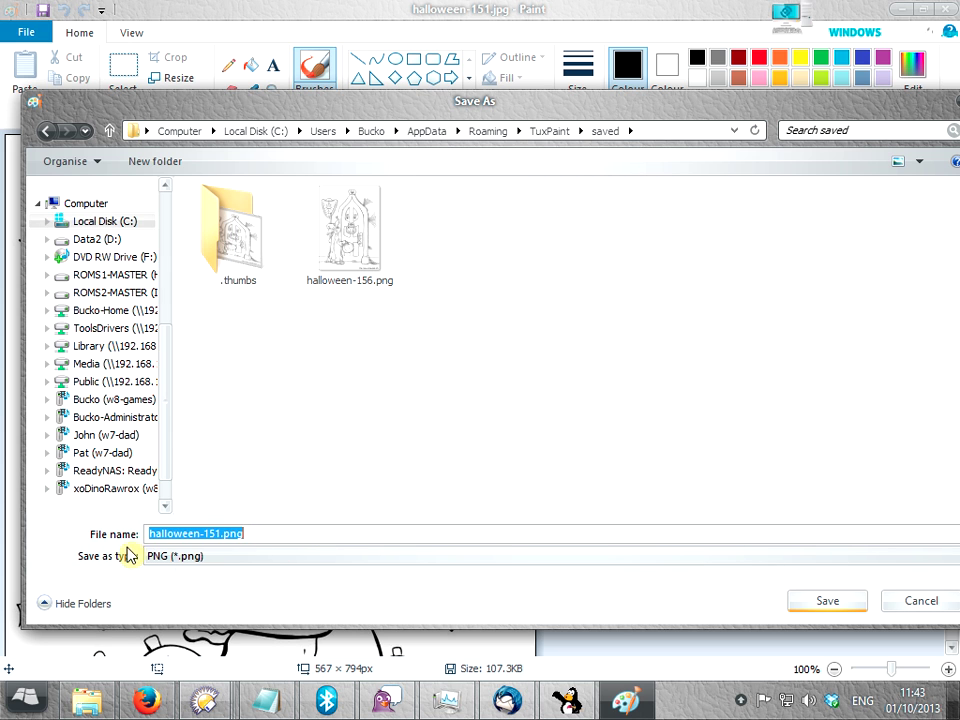
{"action": "left_click", "coordinate": [820, 608]}
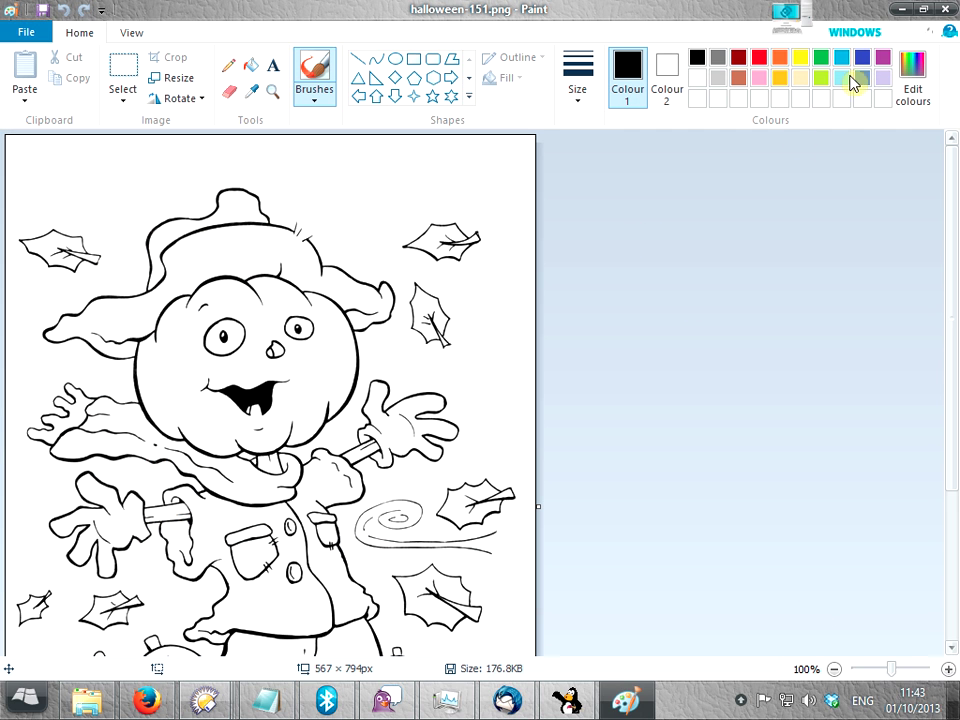
Close Paint, load the halloween-156 witch-at-the-door page in Tux Paint, and pick Magic Fill.
{"action": "left_click", "coordinate": [945, 10]}
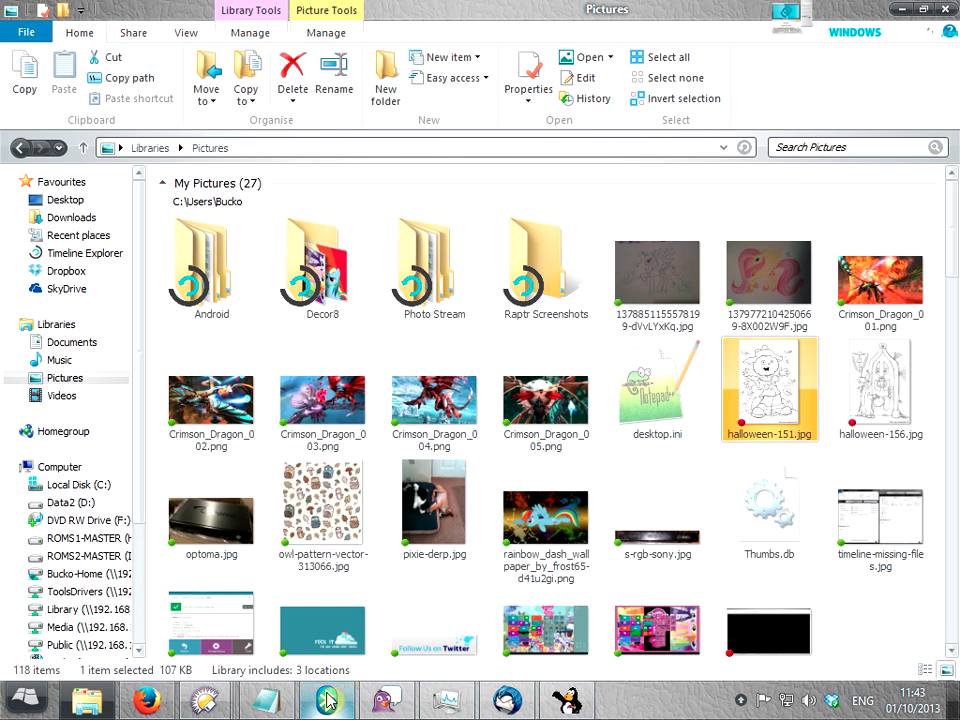
{"action": "left_click", "coordinate": [578, 703]}
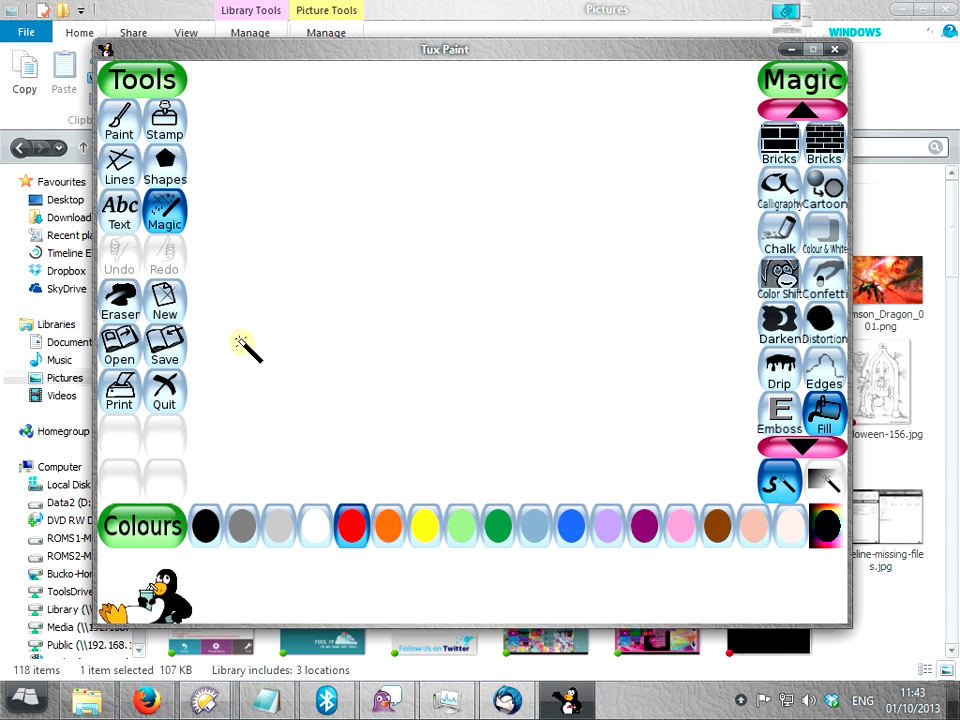
{"action": "left_click", "coordinate": [122, 345]}
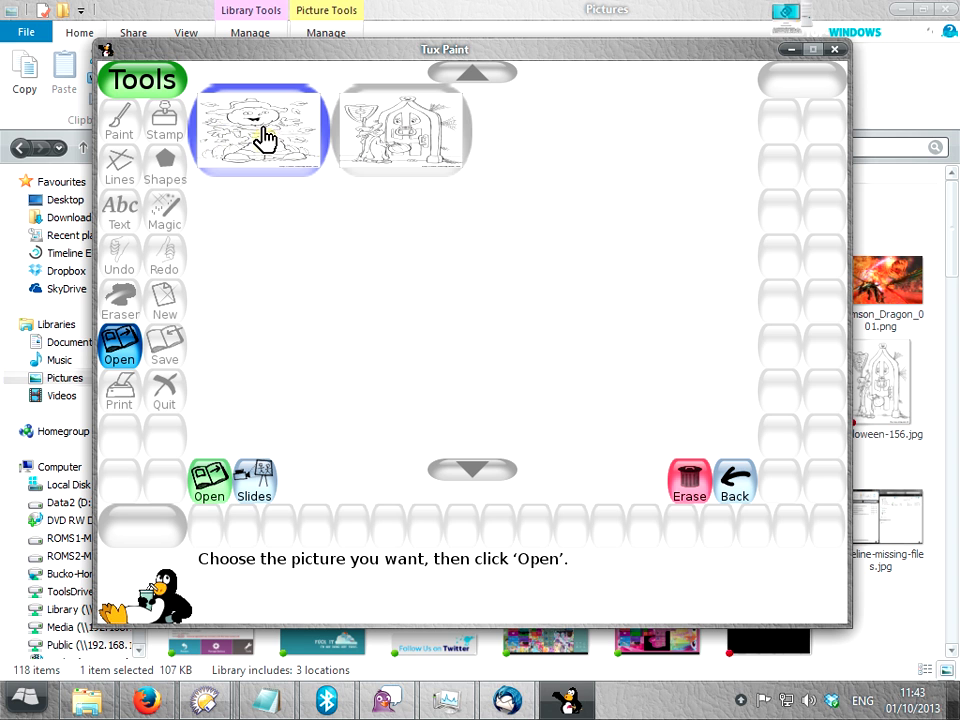
{"action": "left_click", "coordinate": [401, 143]}
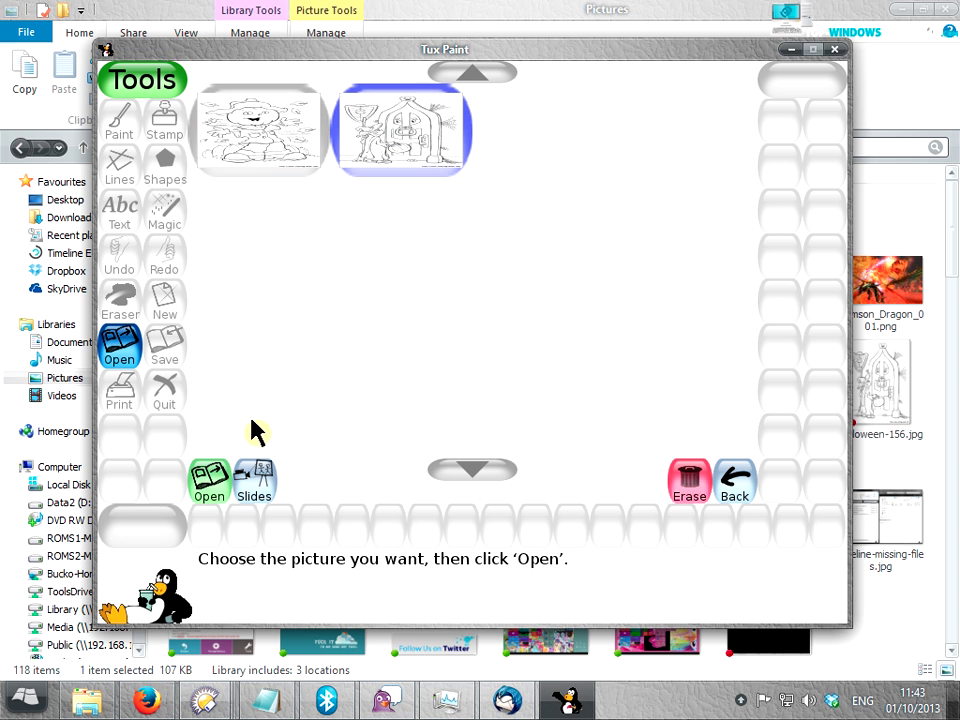
{"action": "left_click", "coordinate": [208, 477]}
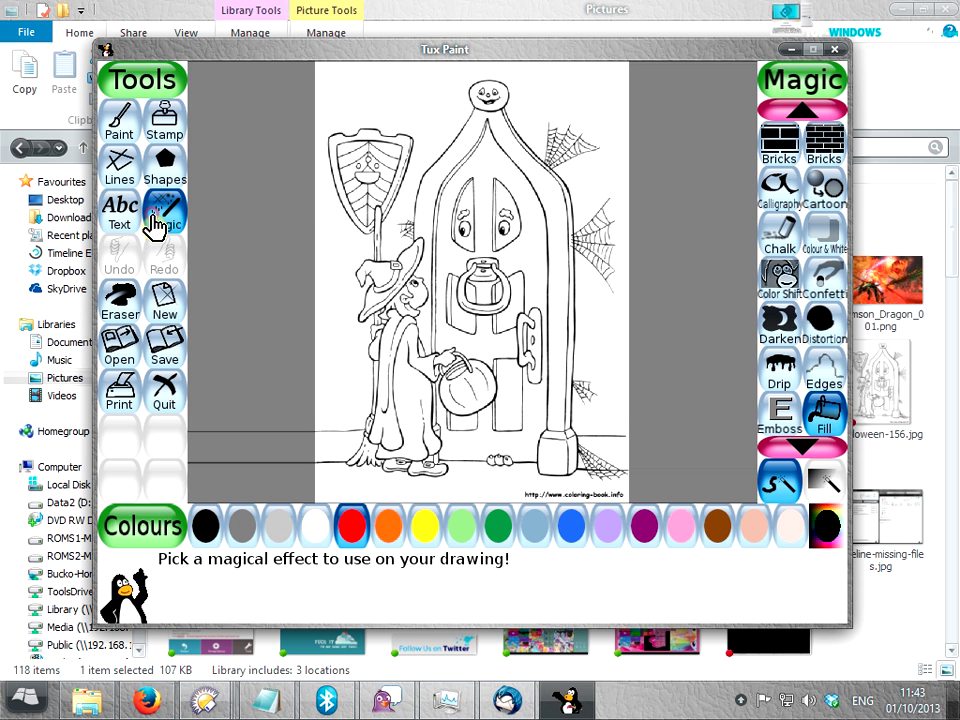
{"action": "left_click", "coordinate": [828, 415]}
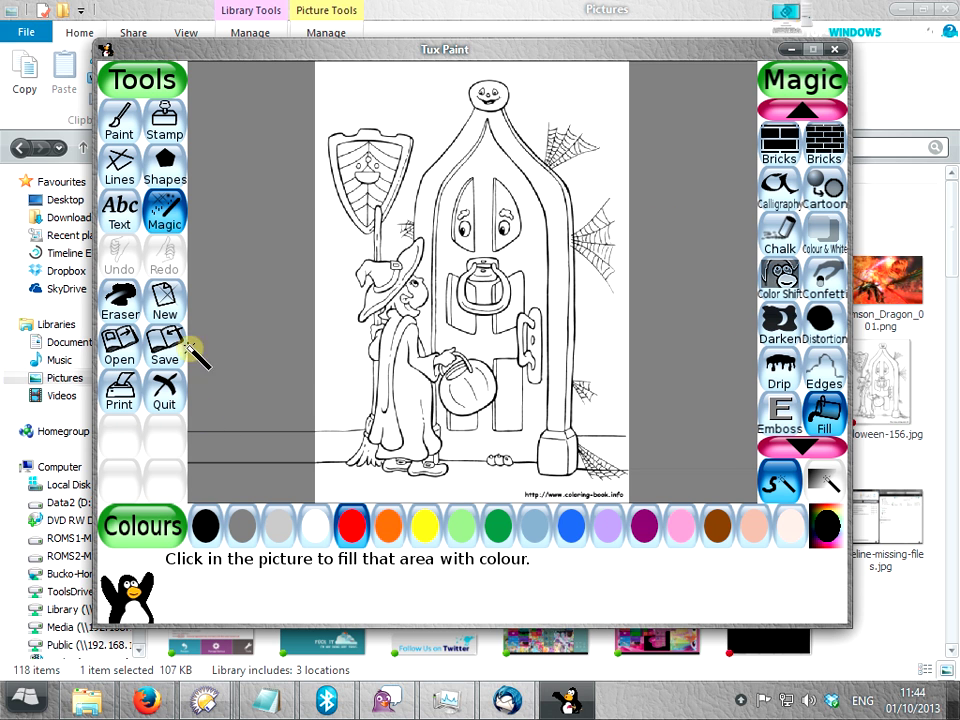
Load the saved halloween-151 scarecrow page onto the Tux Paint canvas.
{"action": "left_click", "coordinate": [120, 345]}
{"action": "left_click", "coordinate": [279, 152]}
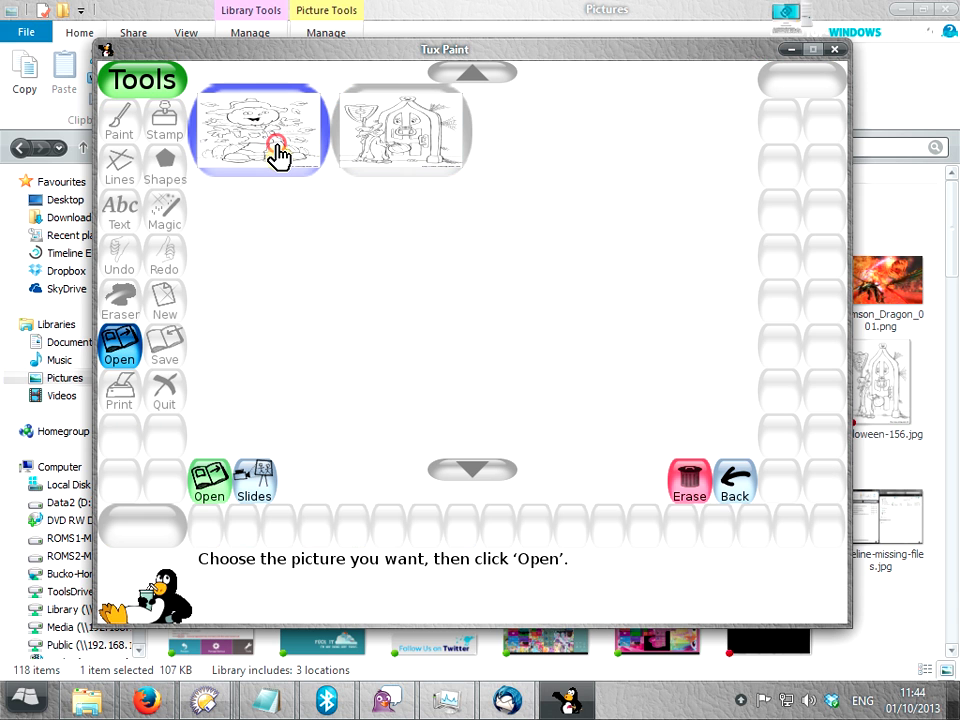
{"action": "left_click", "coordinate": [207, 490]}
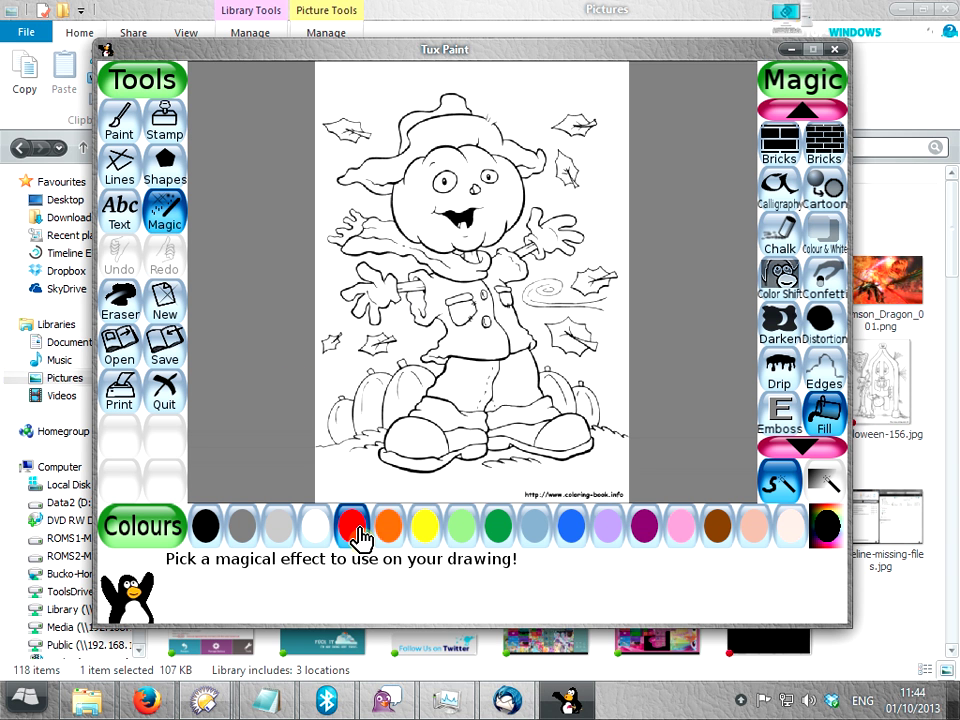
Fill the scarecrow's pumpkin head with orange using Magic Fill.
{"action": "left_click", "coordinate": [396, 538]}
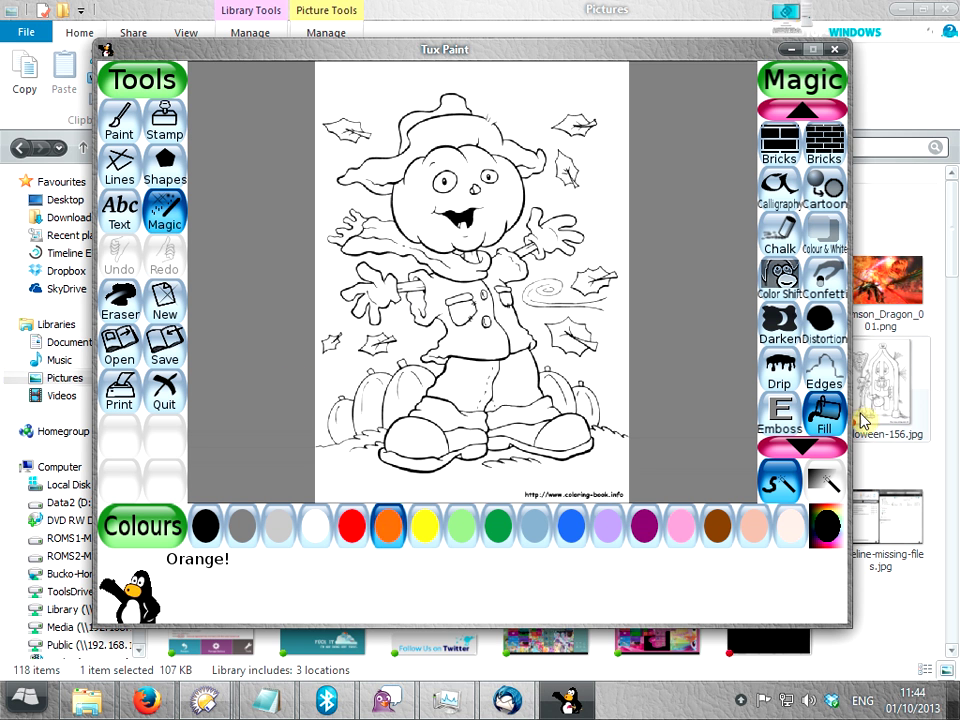
{"action": "left_click", "coordinate": [826, 408]}
{"action": "left_click", "coordinate": [503, 198]}
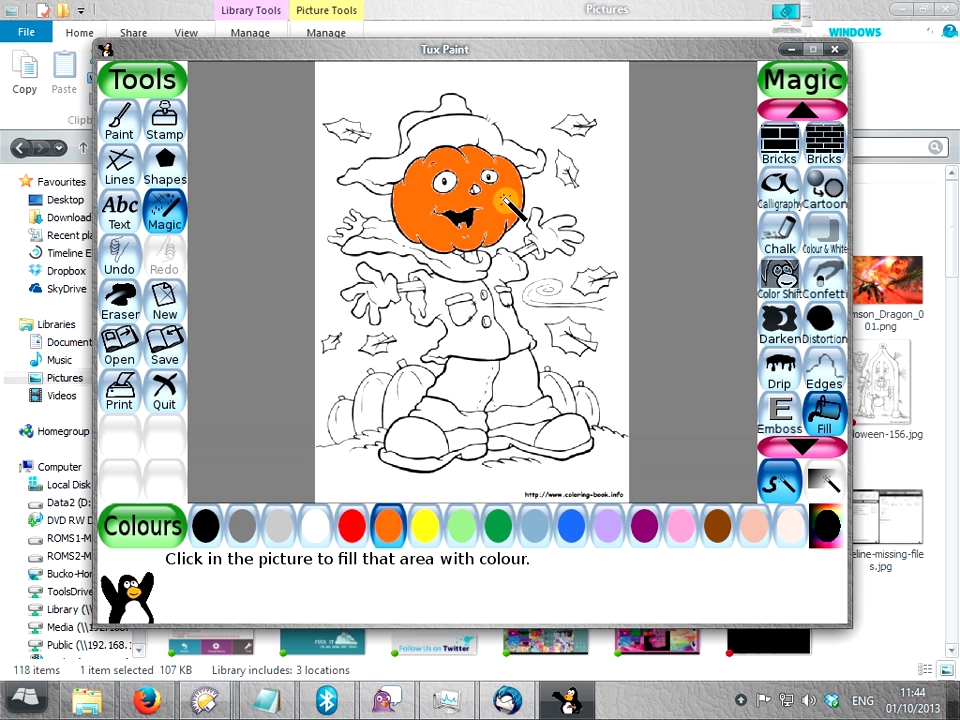